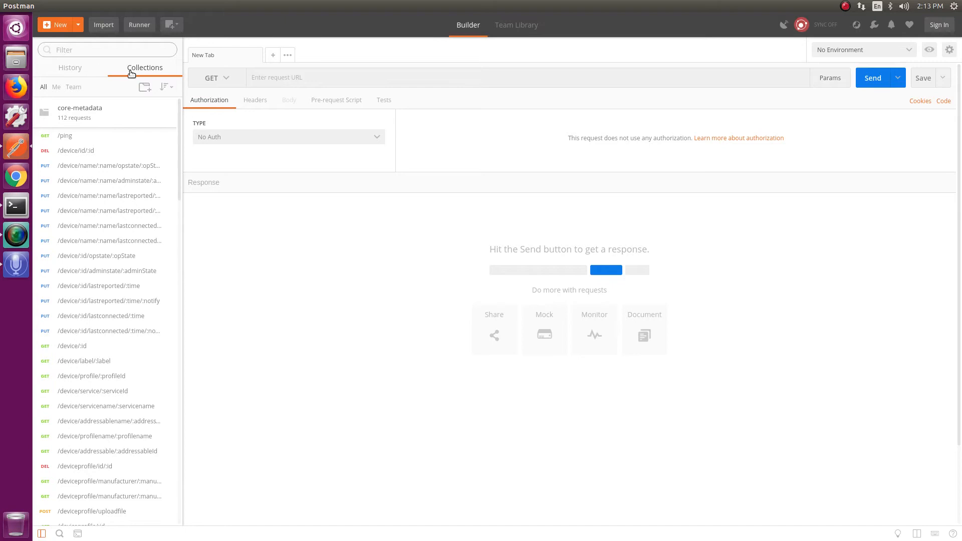
Filter the core-metadata collection by '/addressable' to list only addressable requests
left_click(75, 52)
type("/addressable")
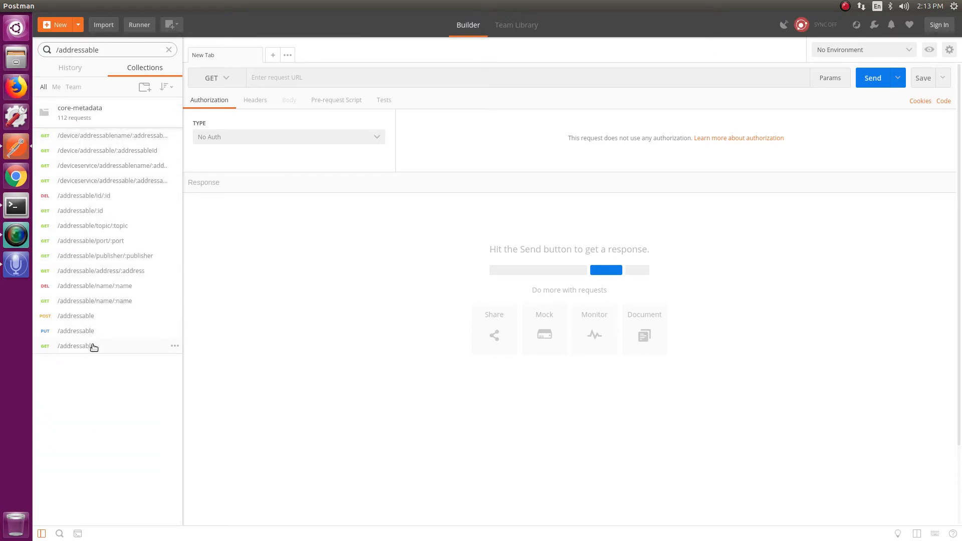
Open the POST /addressable request and show its raw JSON body for 'hvac thermo address'
left_click(79, 320)
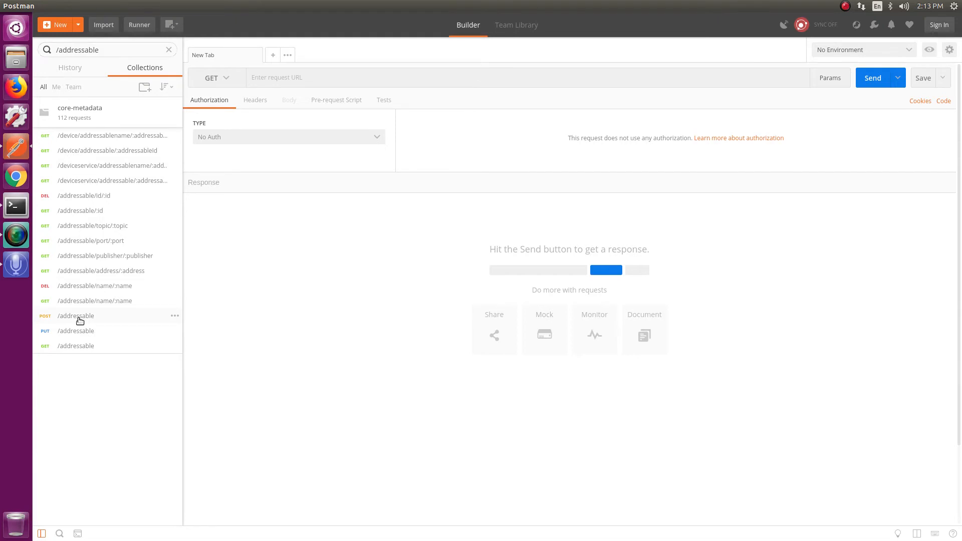
left_click(80, 320)
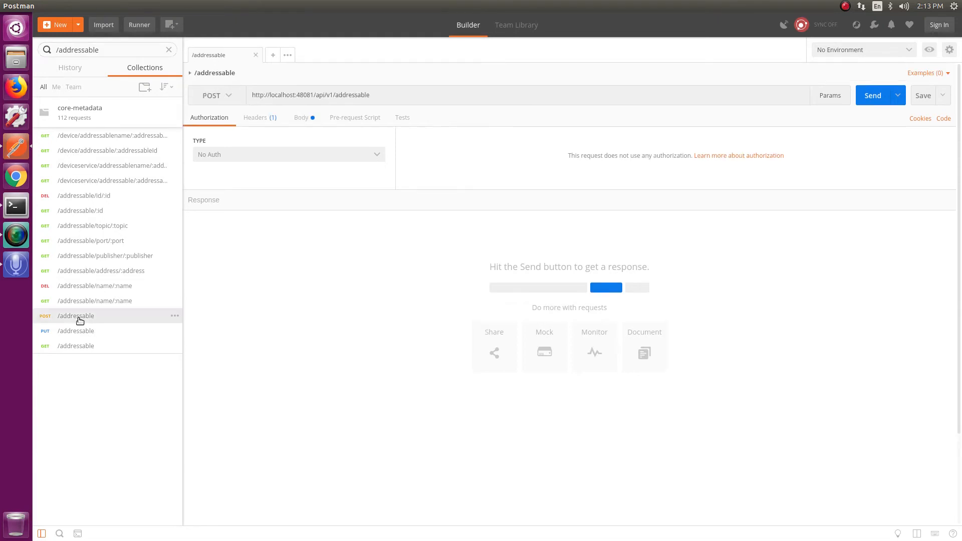
left_click(305, 119)
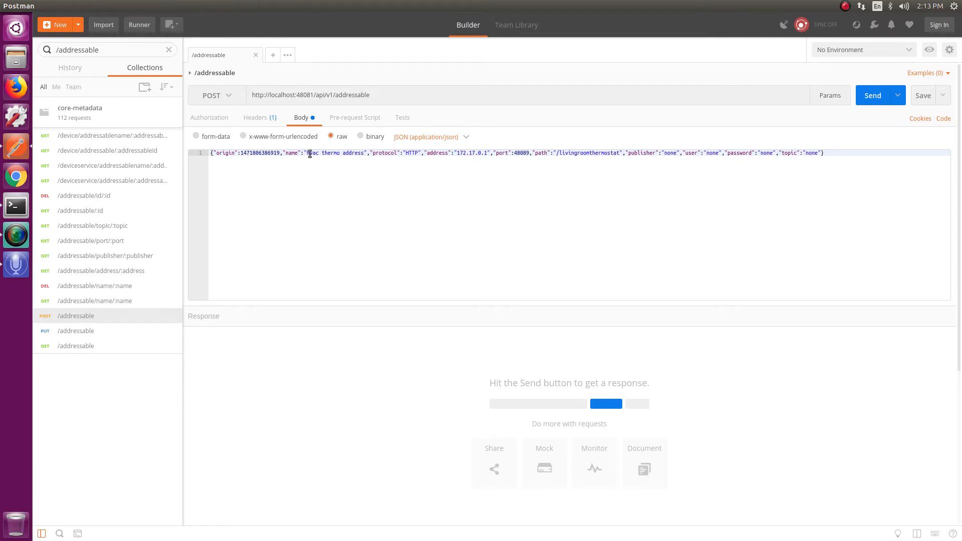
Rename 'hvac thermo address' to 'mbus-rth-lcd-address' and select the HTTP protocol value
left_click_drag(306, 154, 353, 152)
type("mbus")
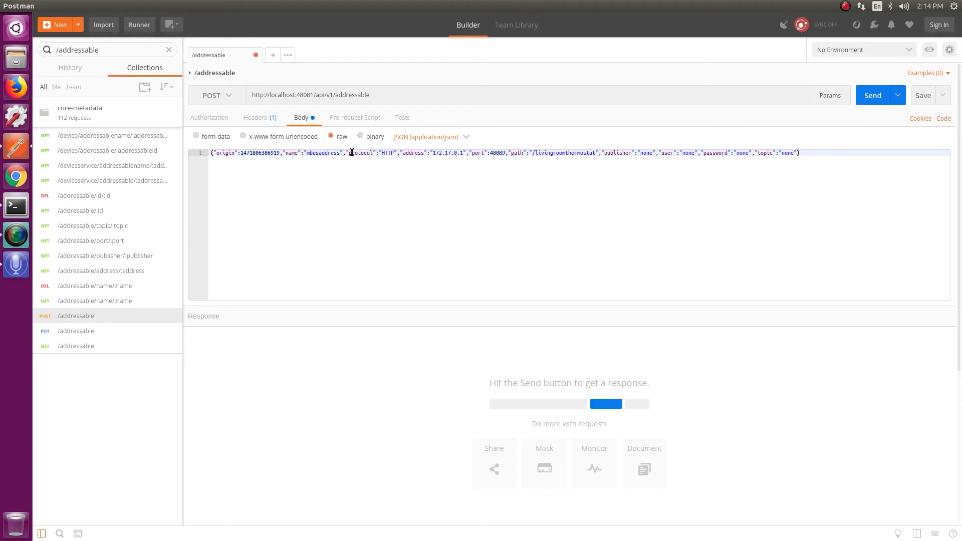
type("-")
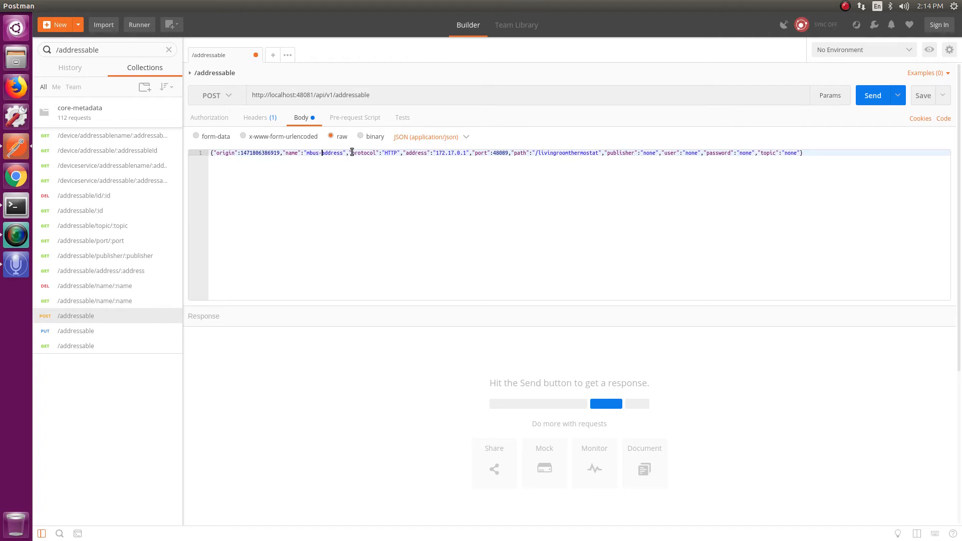
type("rth")
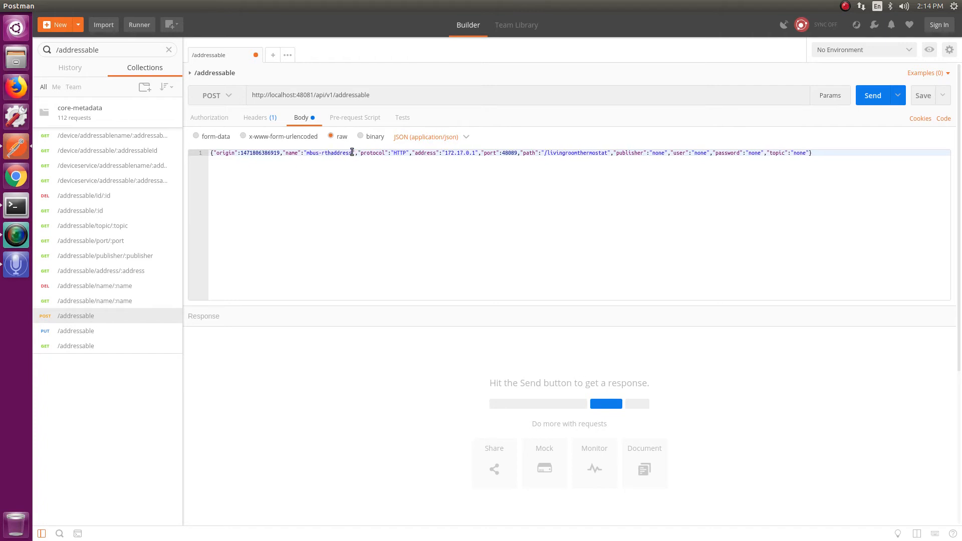
type("-lcd-")
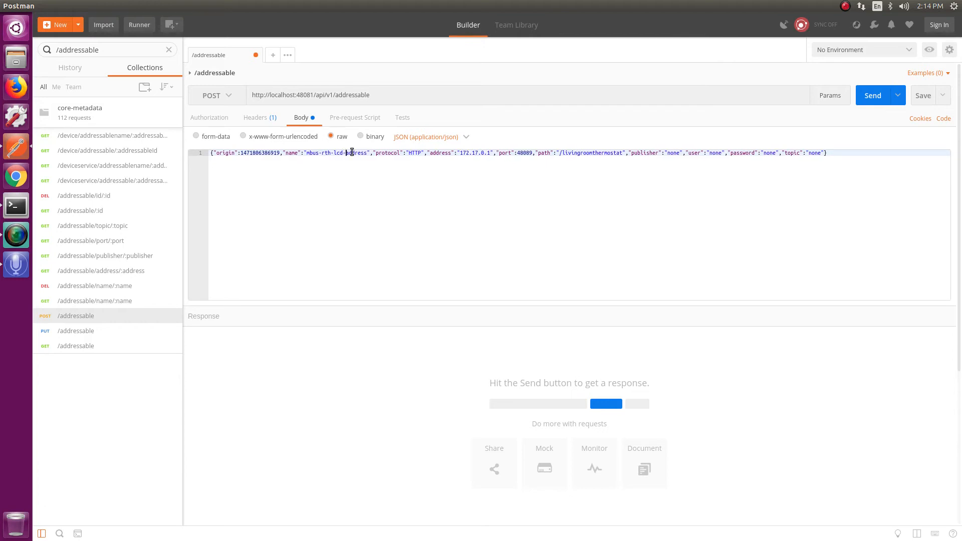
left_click(410, 152)
key("shift+Right")
key("shift+Right")
key("shift+Right")
key("shift+Right")
Change the protocol to OTHER and the address to '/dev/ttyS5,19200,8,1,0'
type("OTHER")
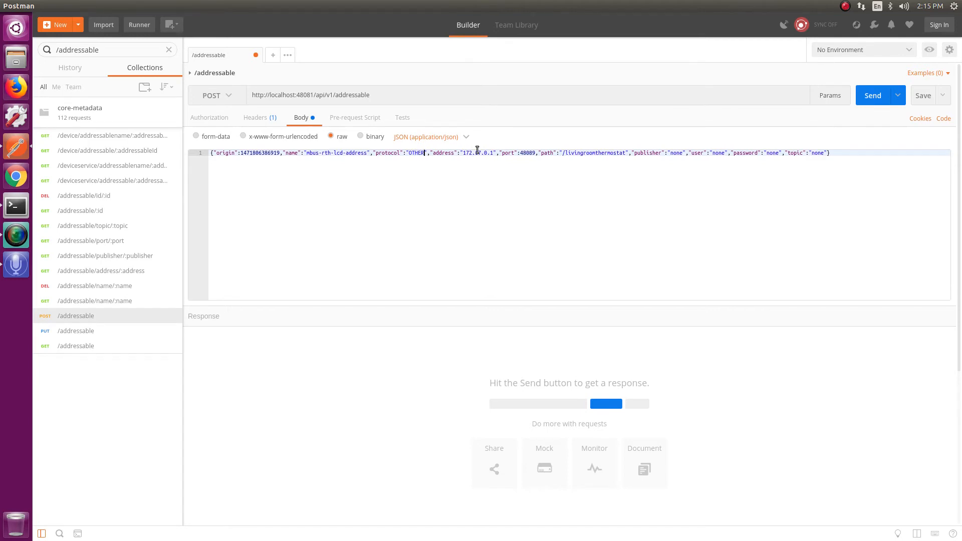
key("shift+Right")
key("shift+Right")
key("shift+Right")
key("shift+Right")
key("shift+Right")
key("shift+Right")
key("shift+Right")
key("shift+Right")
key("shift+Right")
key("shift+Right")
type("/dev/")
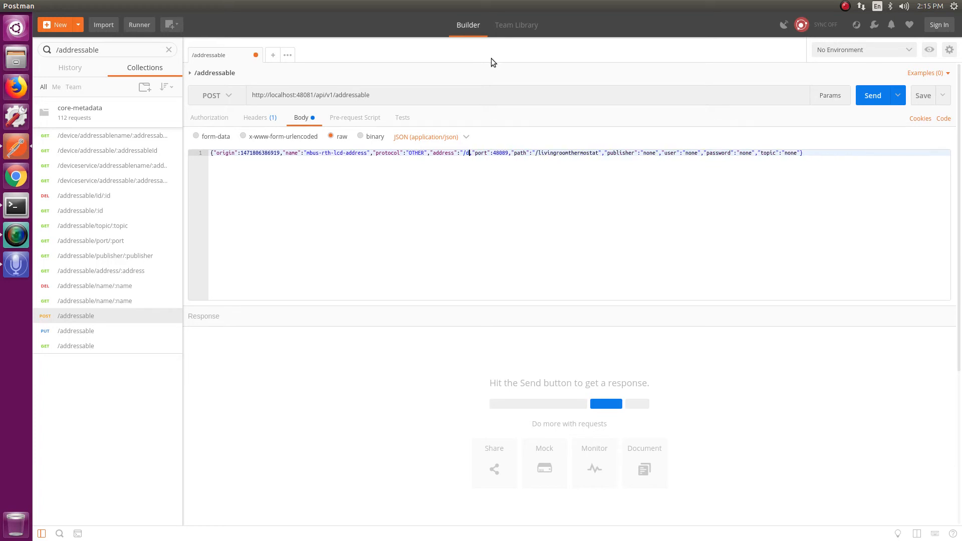
type("tty")
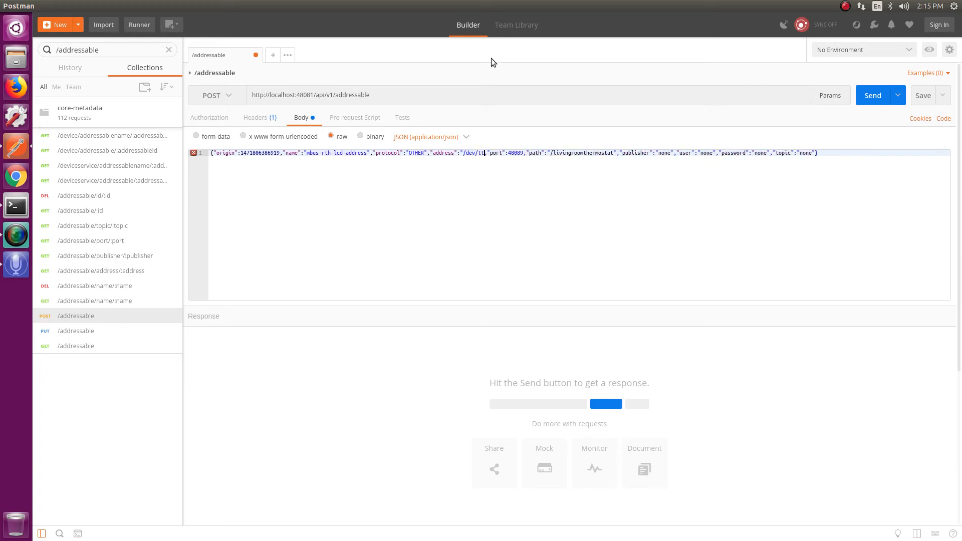
type("S5,")
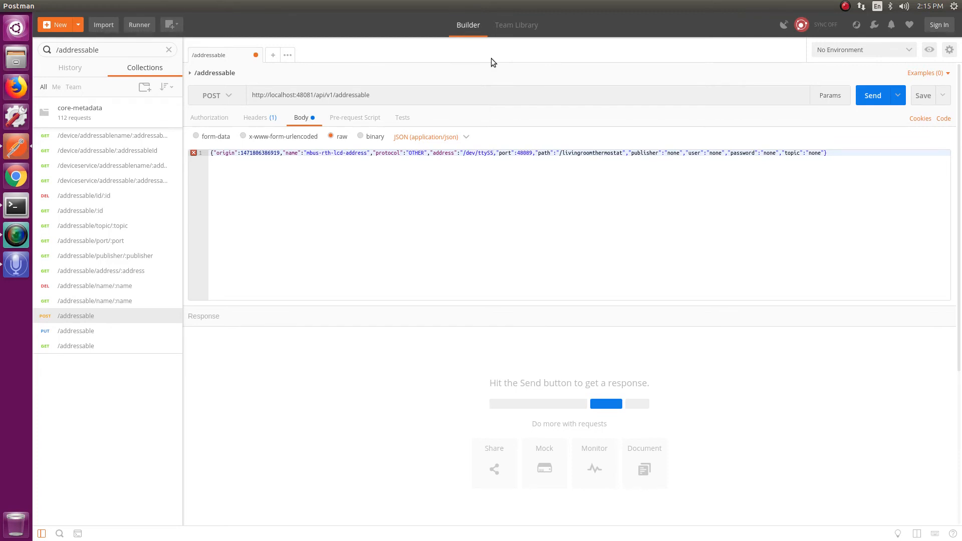
type("\"")
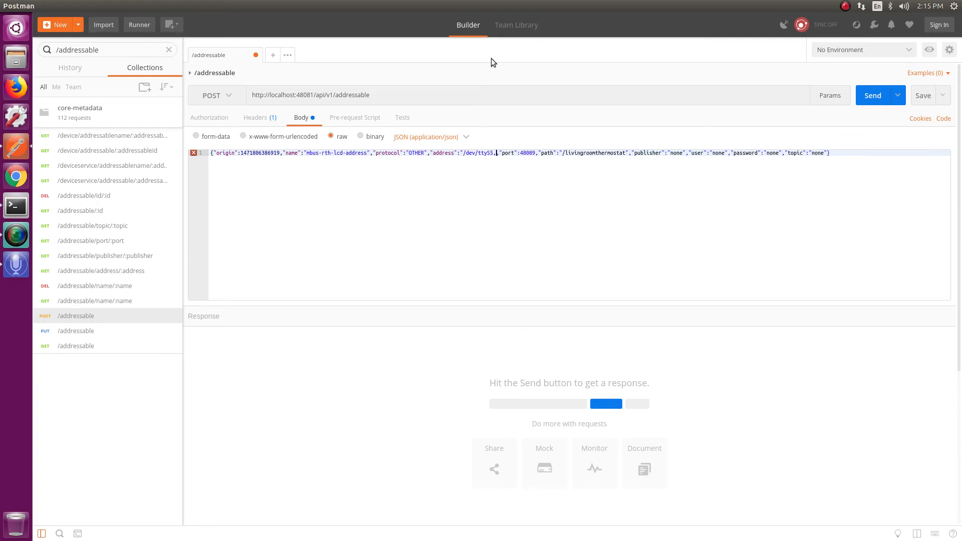
type("19200")
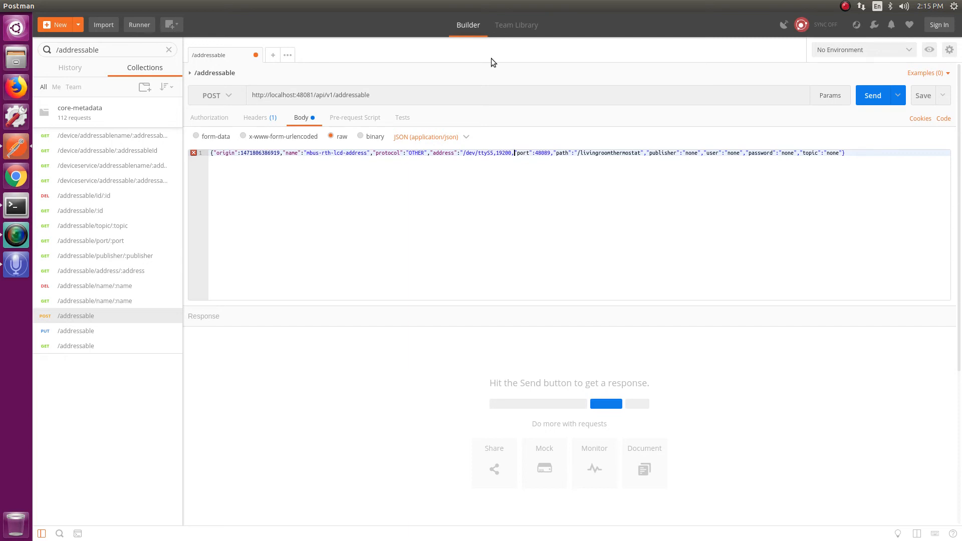
type("8, ")
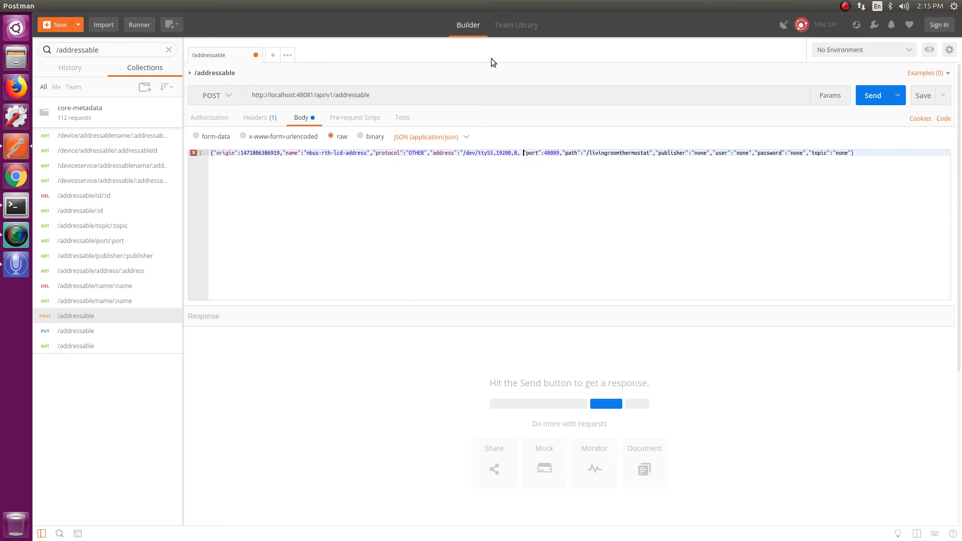
type("1")
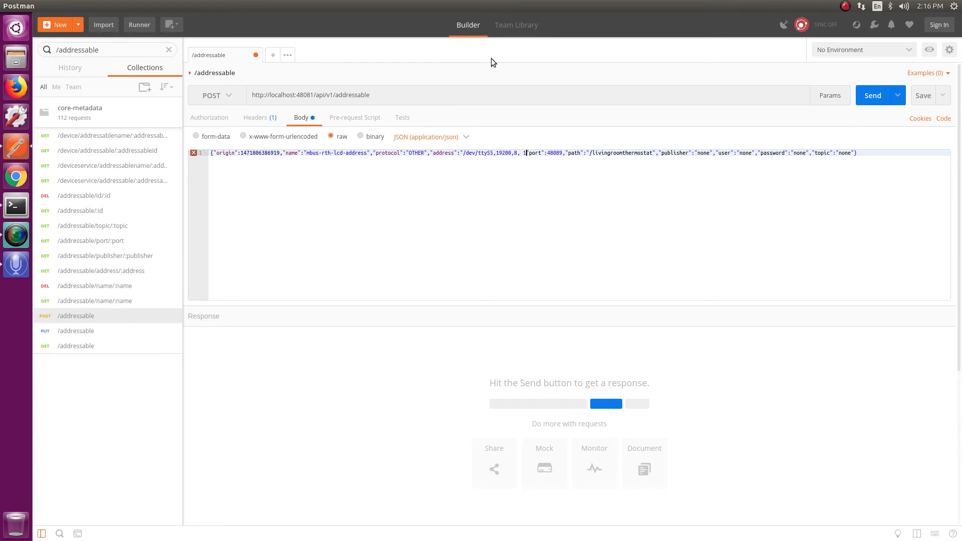
key("BackSpace")
key("BackSpace")
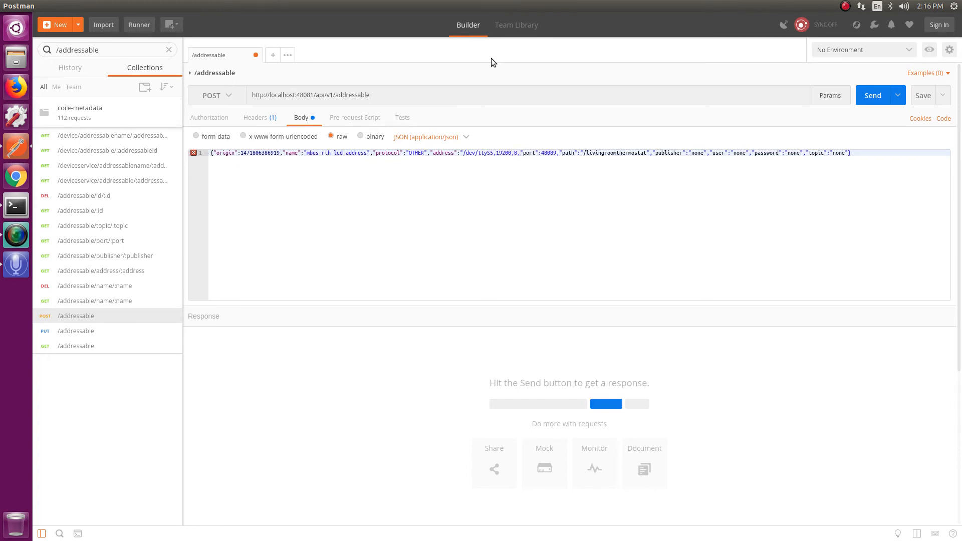
type("1")
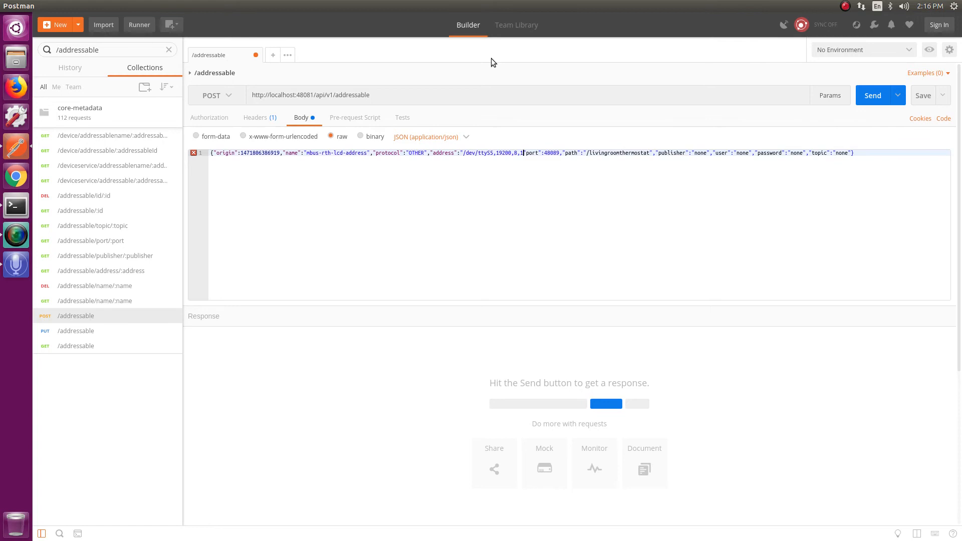
key("BackSpace")
type(",")
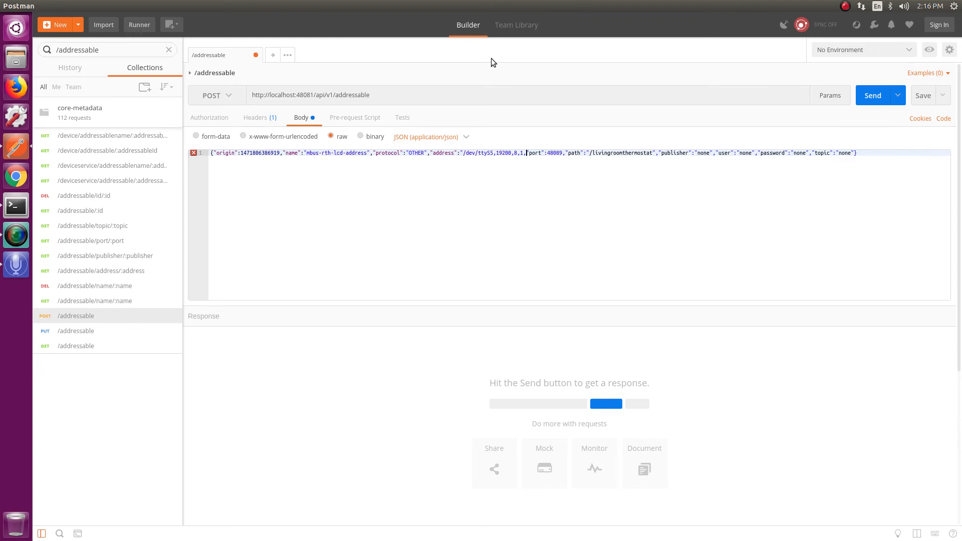
type("0")
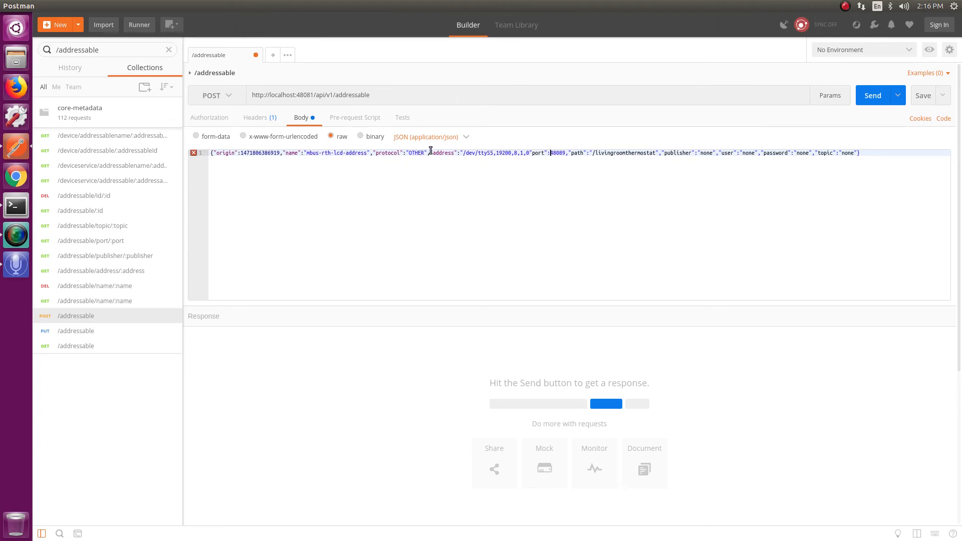
Replace the path value '/livingroomthermostat' with '254' in the JSON body
left_click(551, 153)
key("shift+Right")
key("shift+Right")
key("shift+Right")
key("shift+Right")
key("shift+Right")
key("shift+Right")
key("shift+Right")
key("shift+Right")
key("shift+Right")
key("shift+Right")
key("shift+Right")
key("shift+Left")
key("shift+Left")
key("BackSpace")
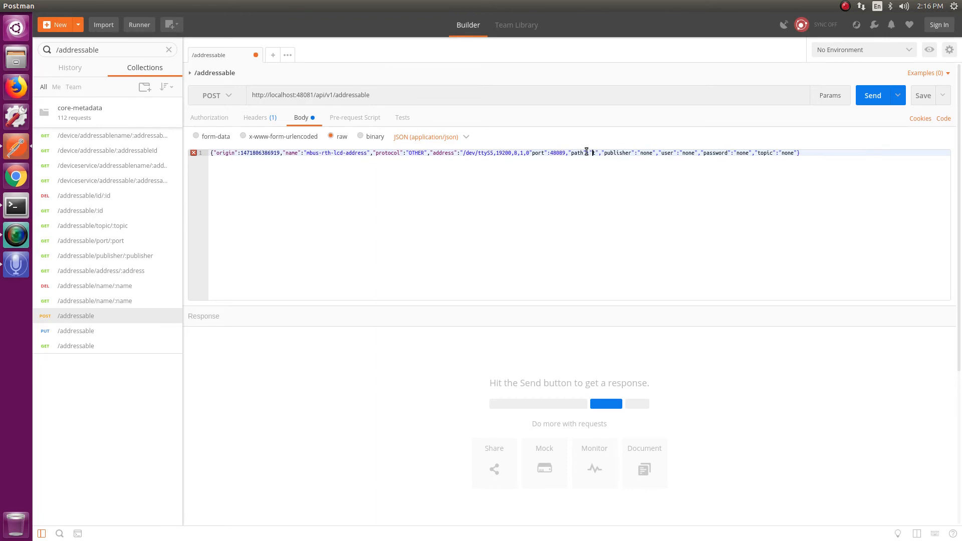
key("Delete")
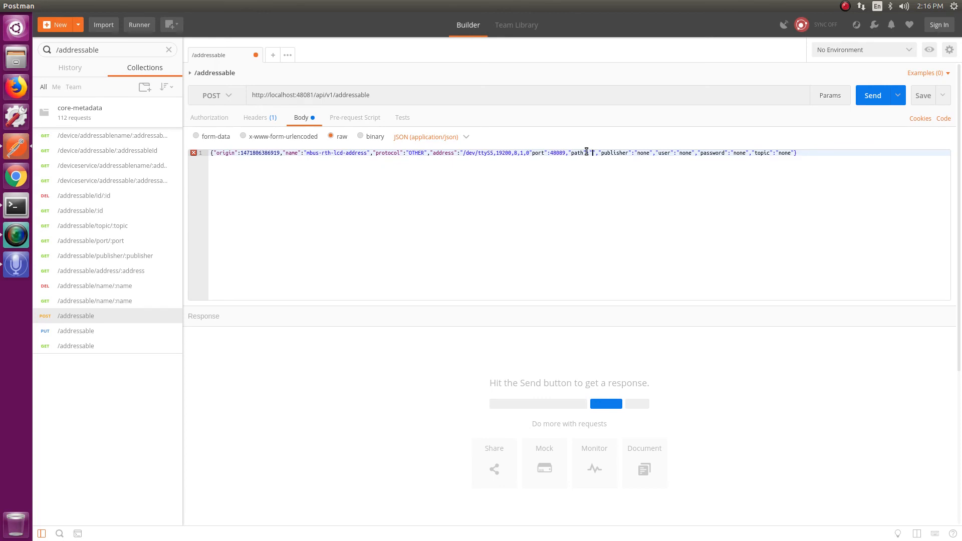
type("254")
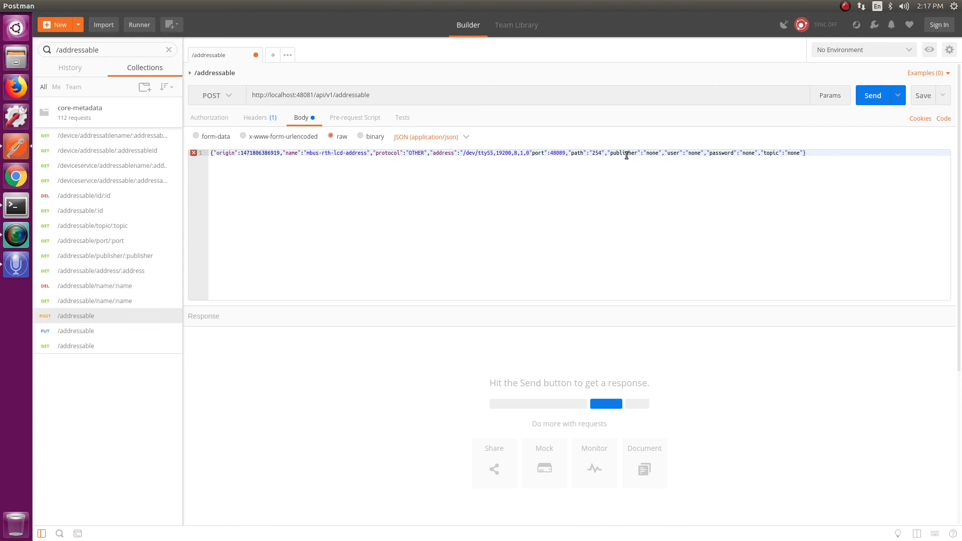
Send the request, add the missing quote and comma after the address, and resend for 200 OK
left_click(871, 96)
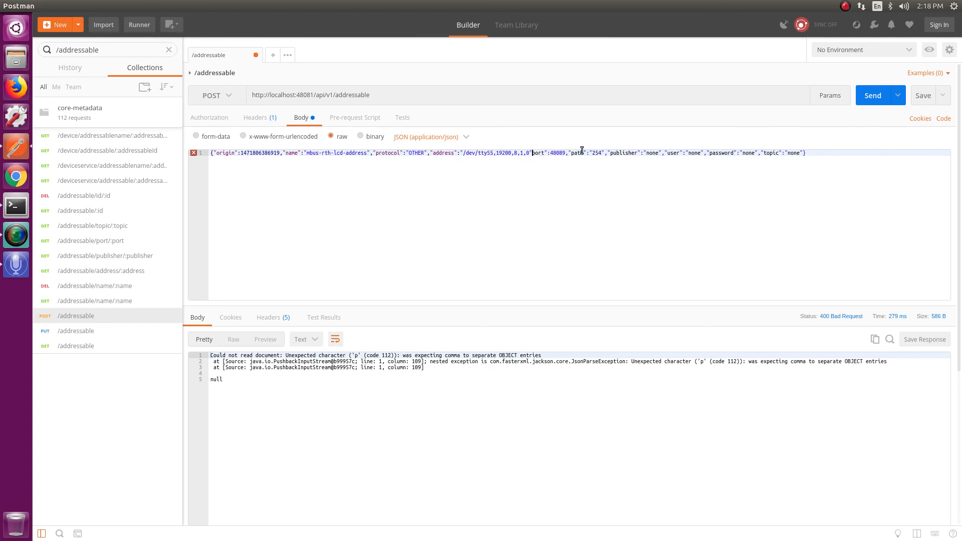
type(",")
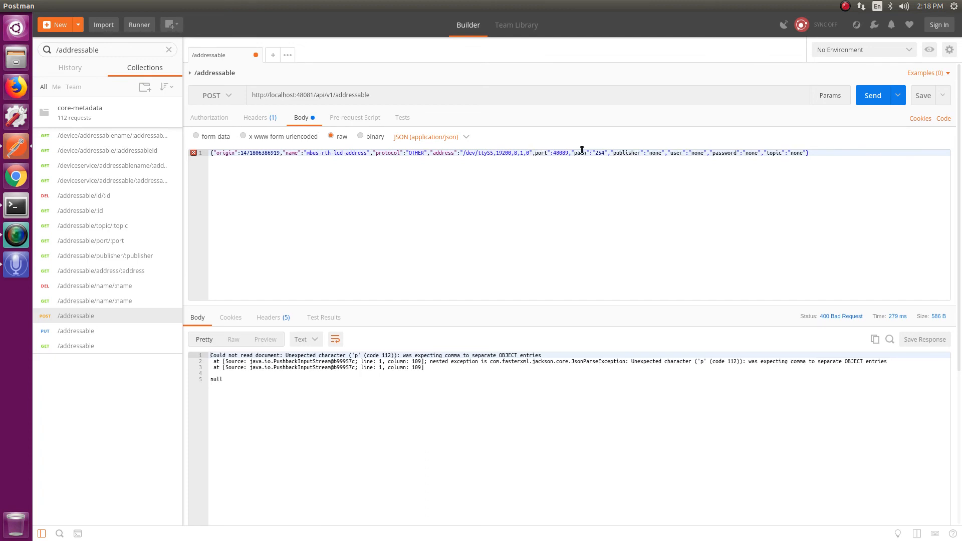
type("\"")
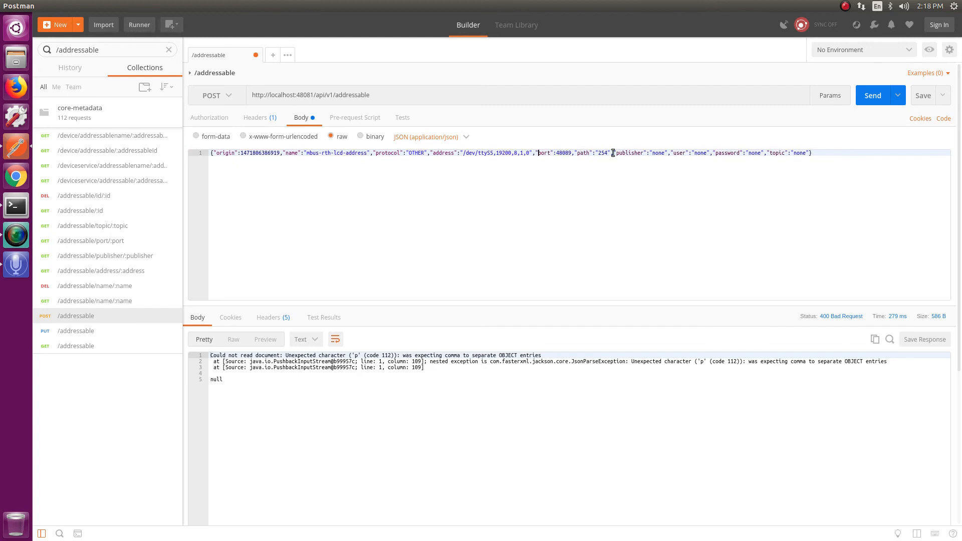
left_click(874, 97)
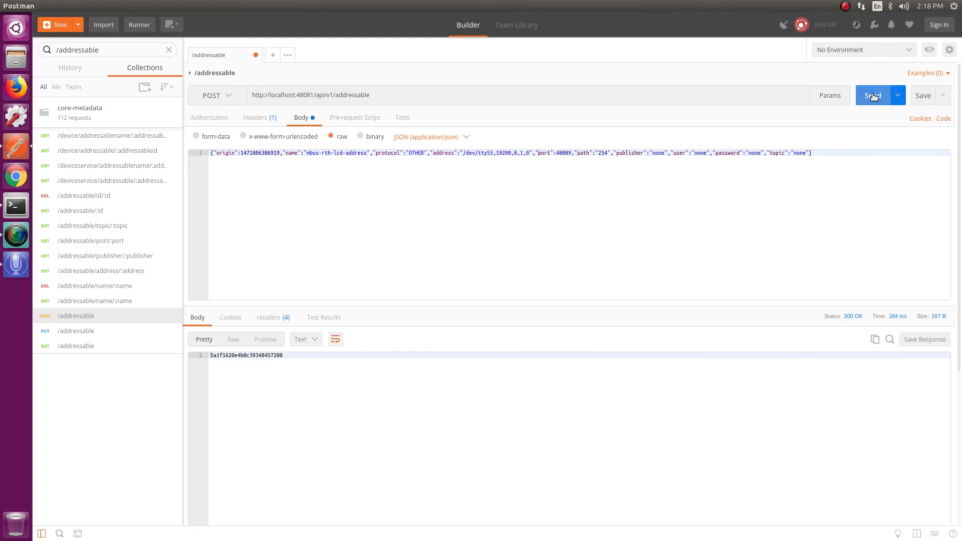